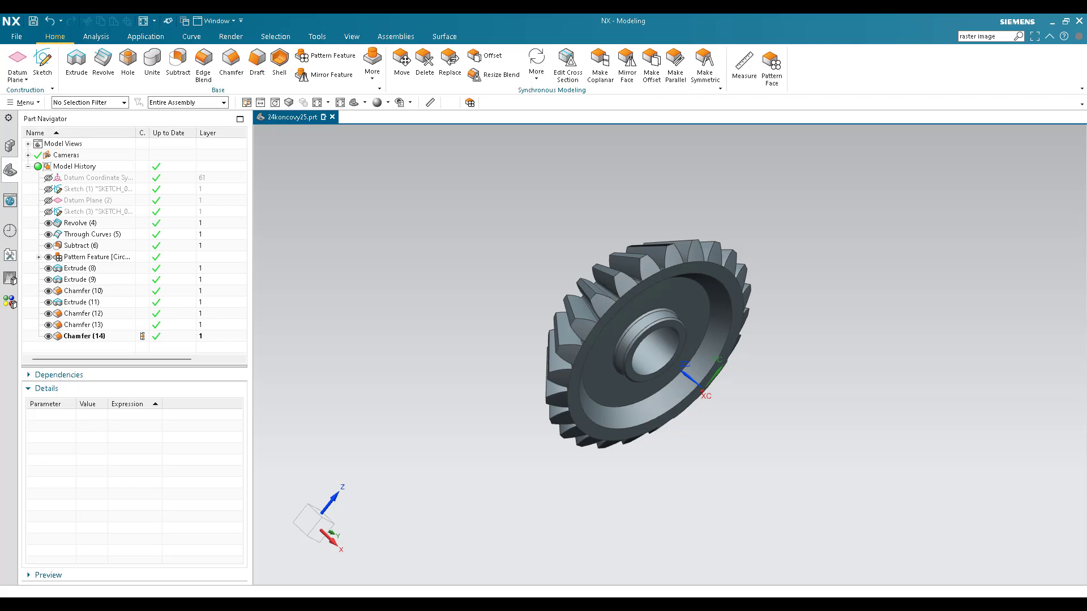
- Set the User Interface Preferences theme Type to Dark and confirm the restart notice
{"action": "right_click", "coordinate": [945, 388]}
{"action": "left_click", "coordinate": [25, 37]}
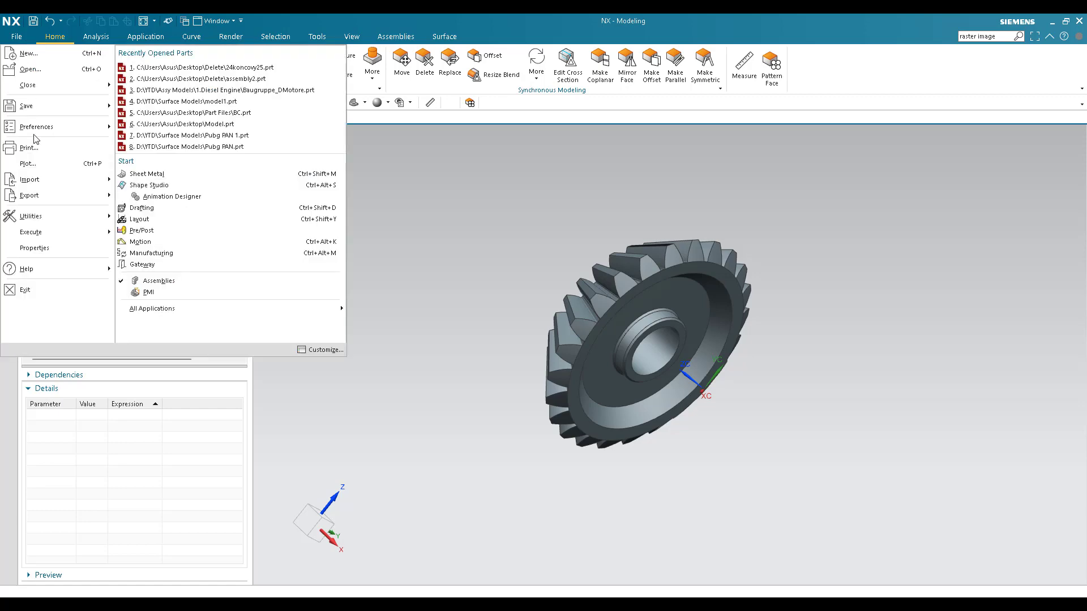
{"action": "mouse_move", "coordinate": [42, 128]}
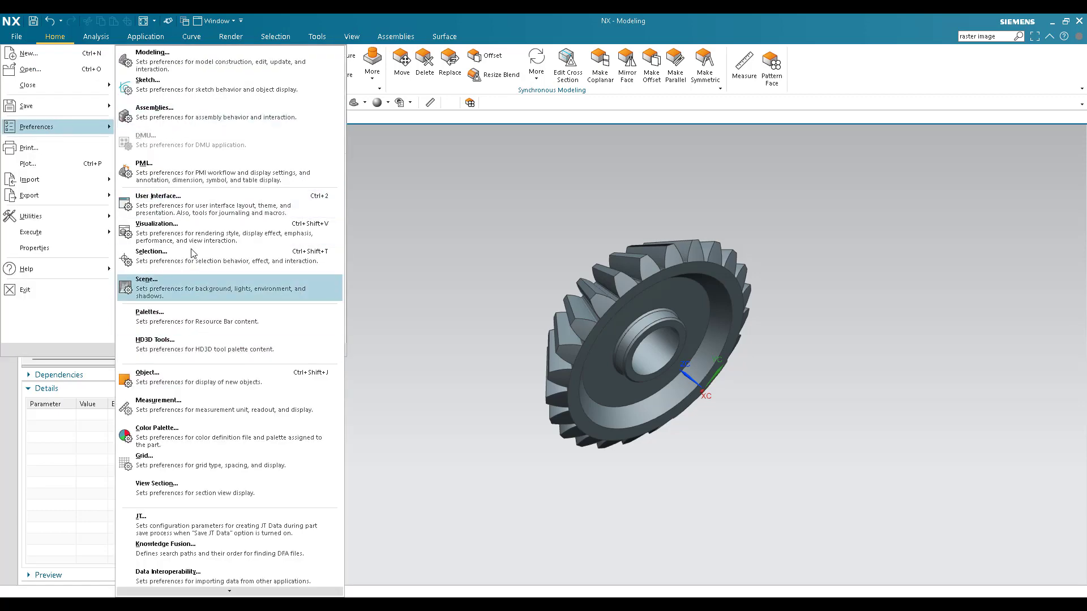
{"action": "left_click", "coordinate": [187, 206]}
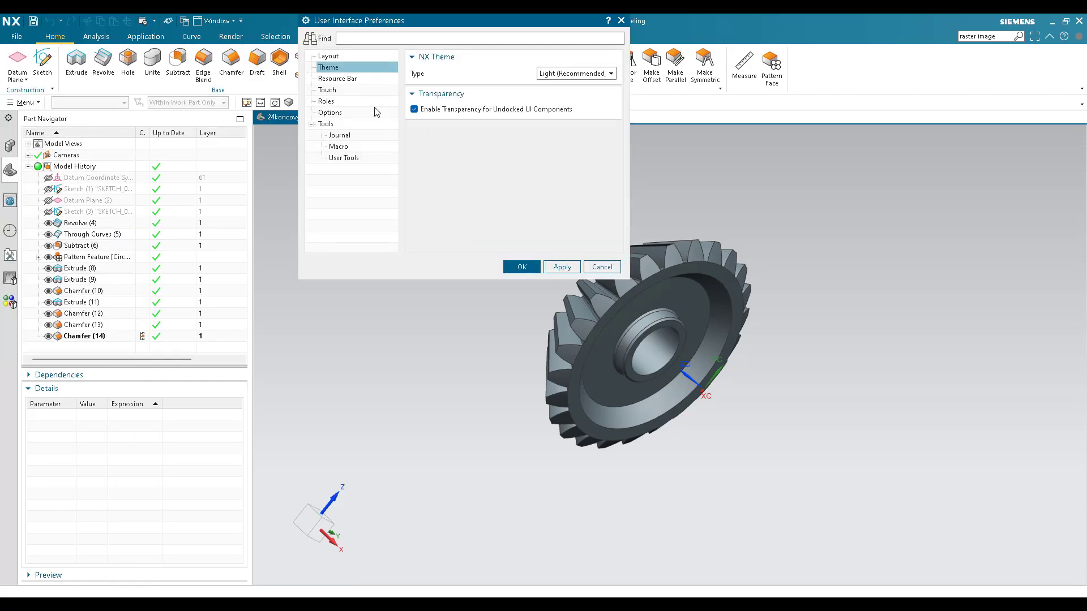
{"action": "left_click", "coordinate": [334, 56]}
{"action": "left_click", "coordinate": [337, 68]}
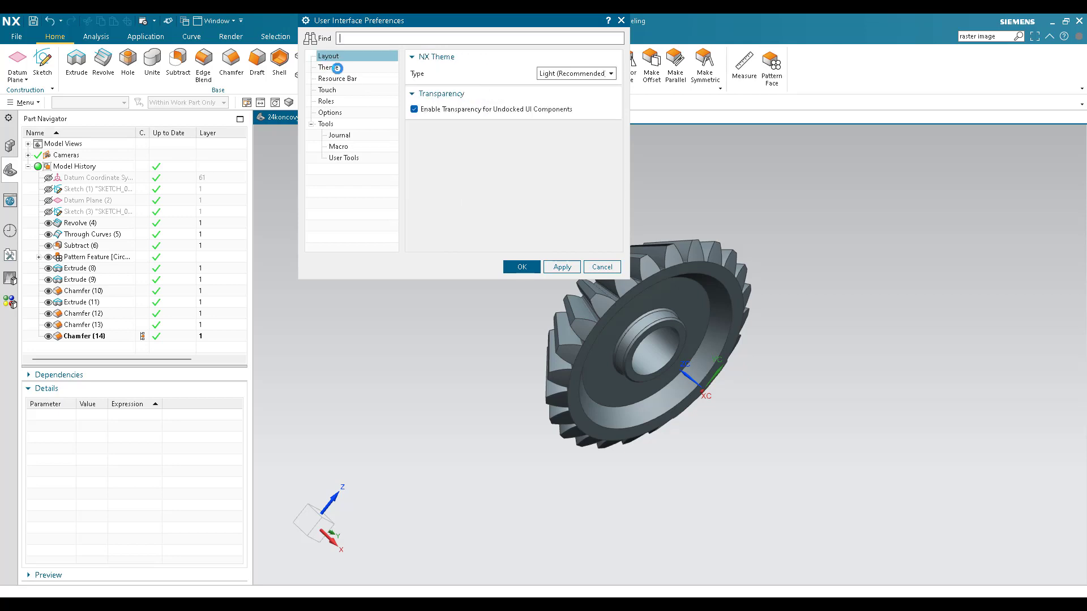
{"action": "left_click_drag", "start_coordinate": [416, 26], "coordinate": [387, 82]}
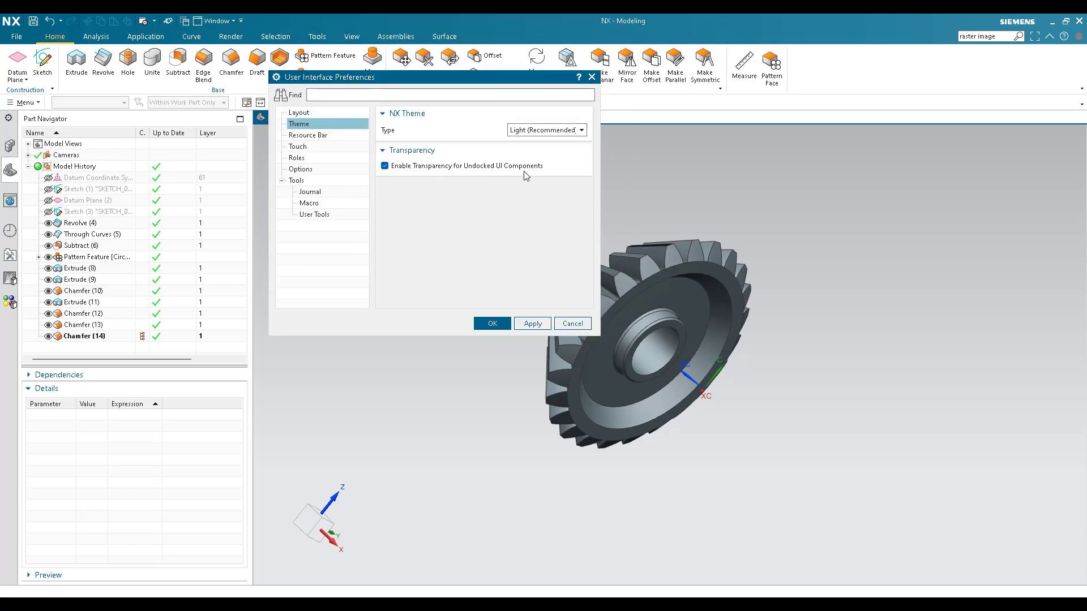
{"action": "left_click", "coordinate": [534, 131]}
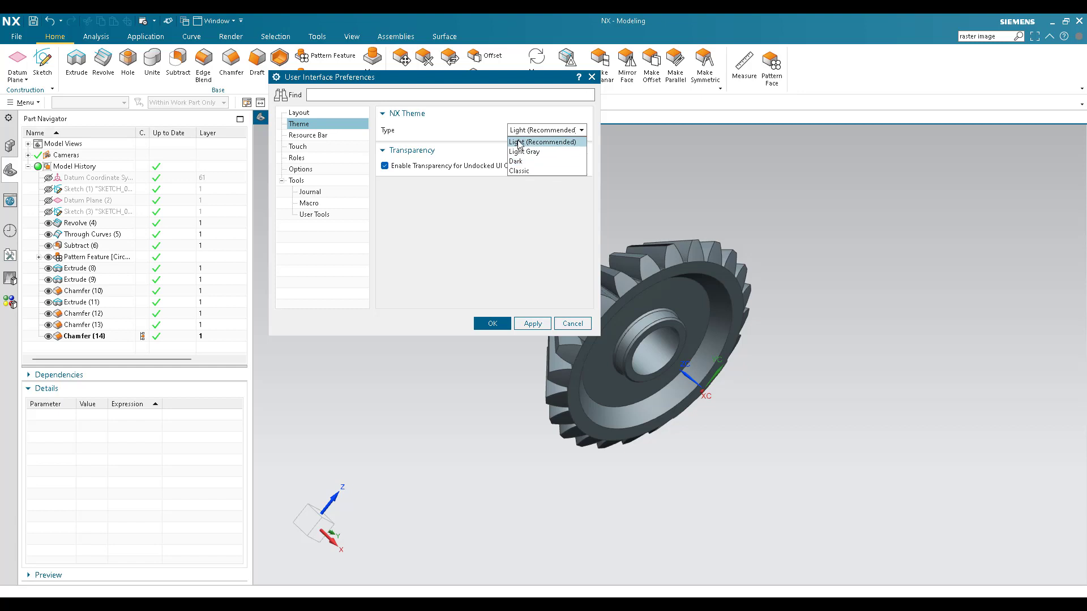
{"action": "left_click", "coordinate": [522, 163]}
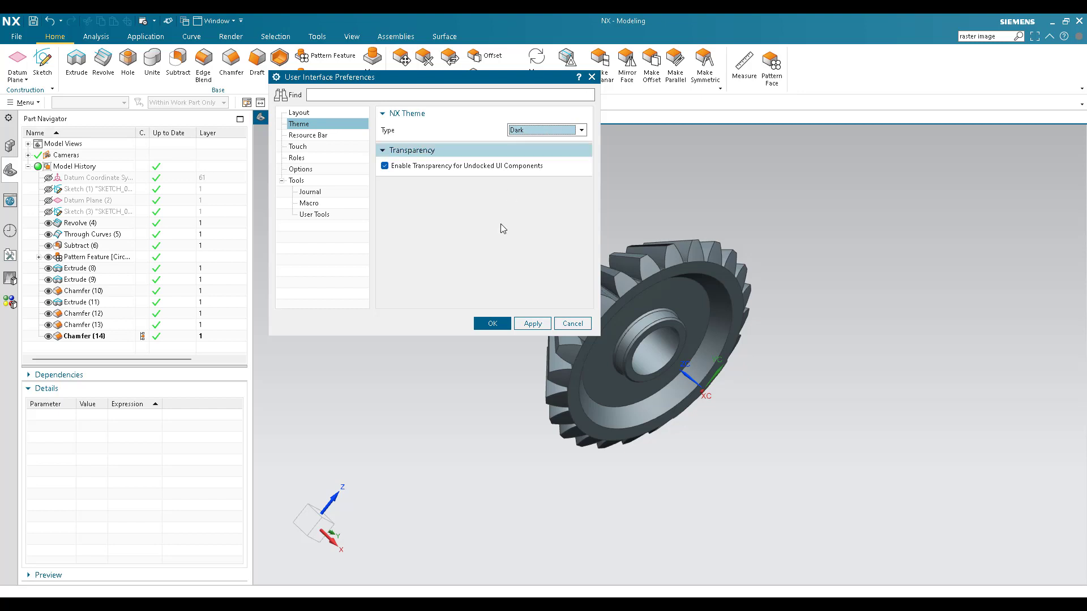
{"action": "left_click", "coordinate": [491, 323]}
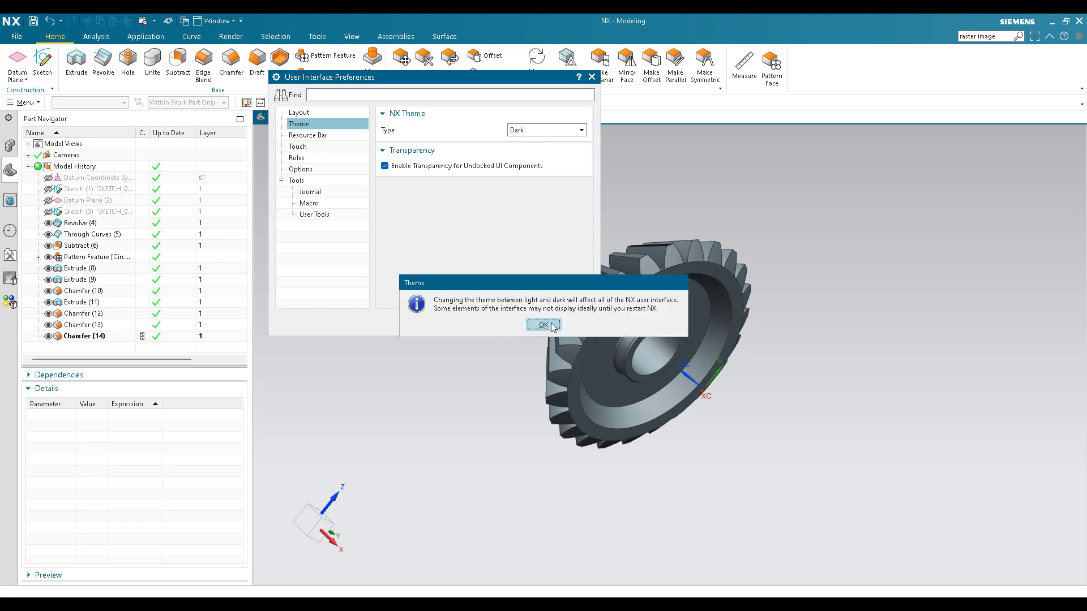
{"action": "left_click", "coordinate": [542, 325]}
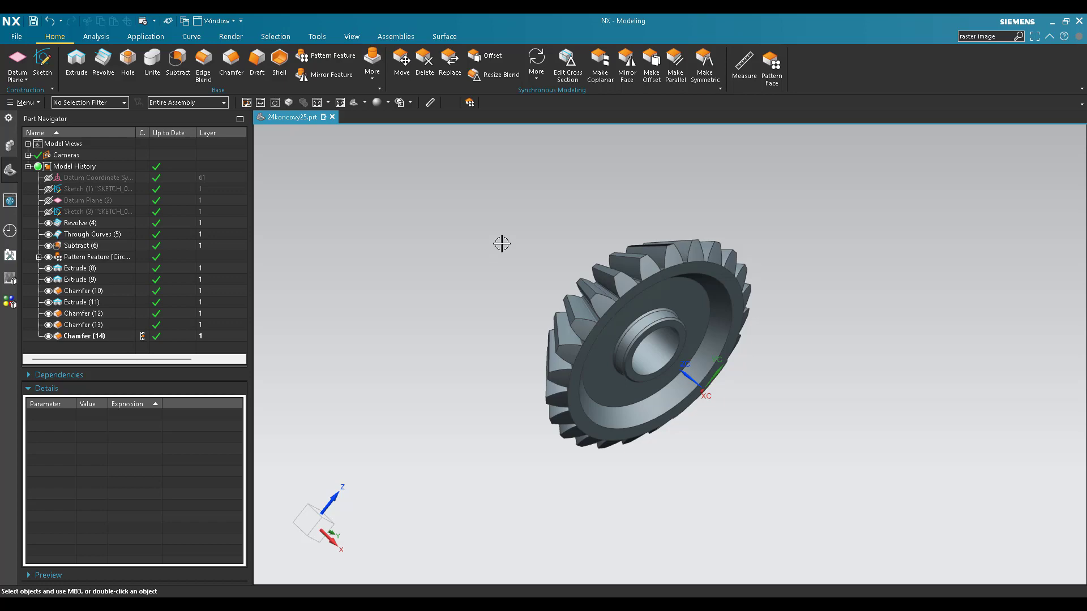
- Change the User Interface theme Type to Light (Recommended) and confirm the notice
{"action": "left_click", "coordinate": [15, 37]}
{"action": "mouse_move", "coordinate": [57, 134]}
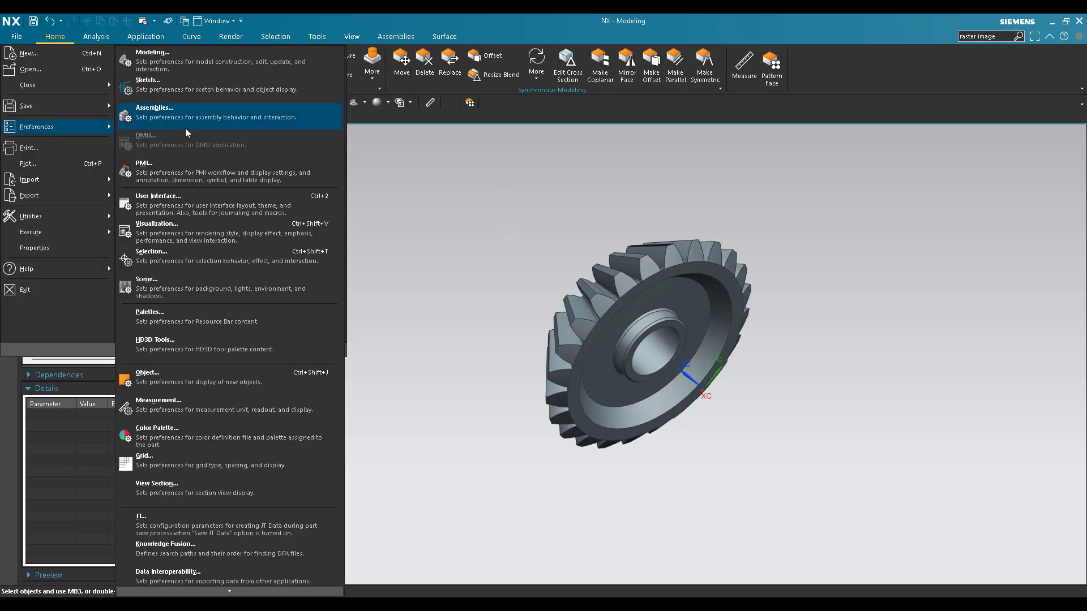
{"action": "left_click", "coordinate": [182, 199]}
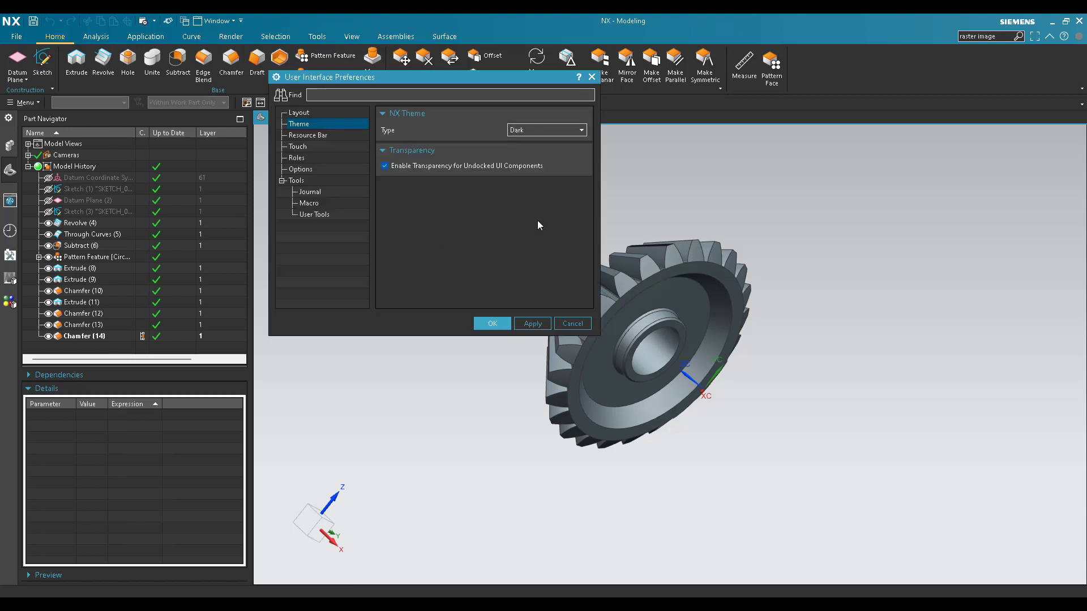
{"action": "left_click", "coordinate": [581, 131]}
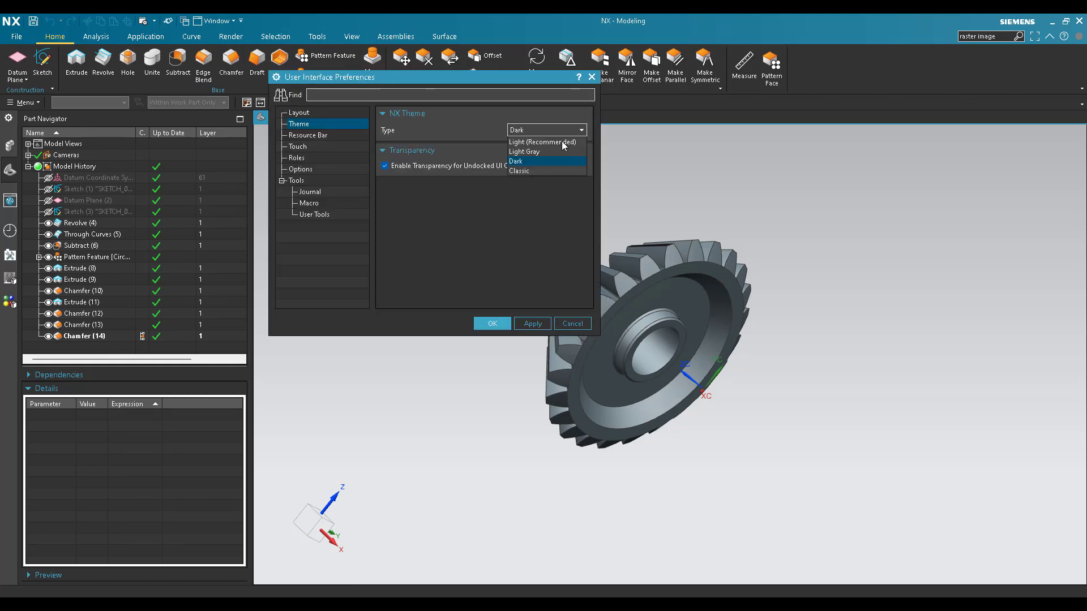
{"action": "left_click", "coordinate": [552, 144]}
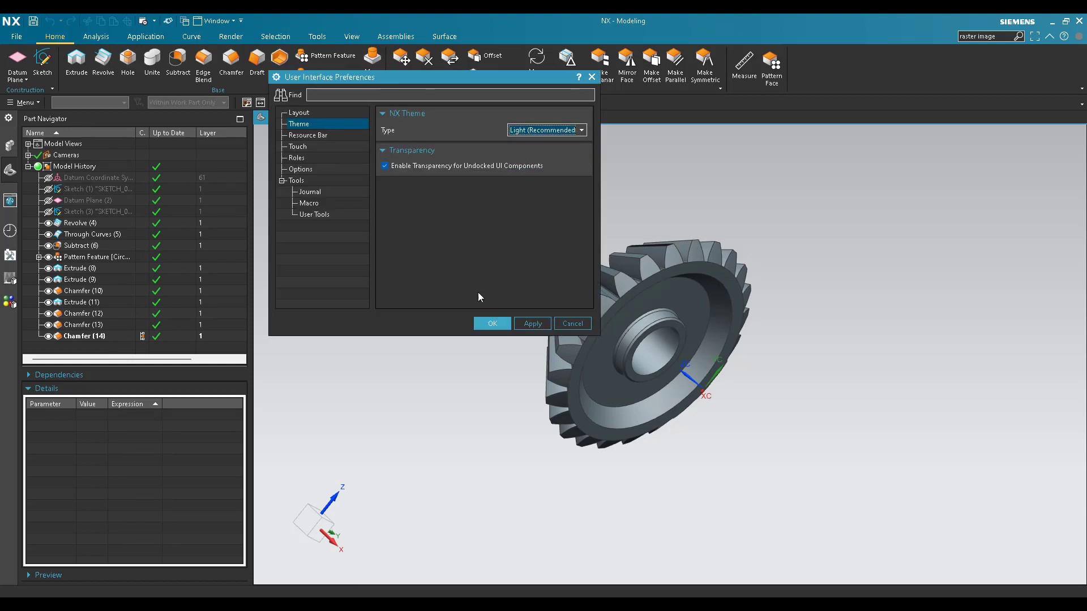
{"action": "left_click", "coordinate": [494, 327]}
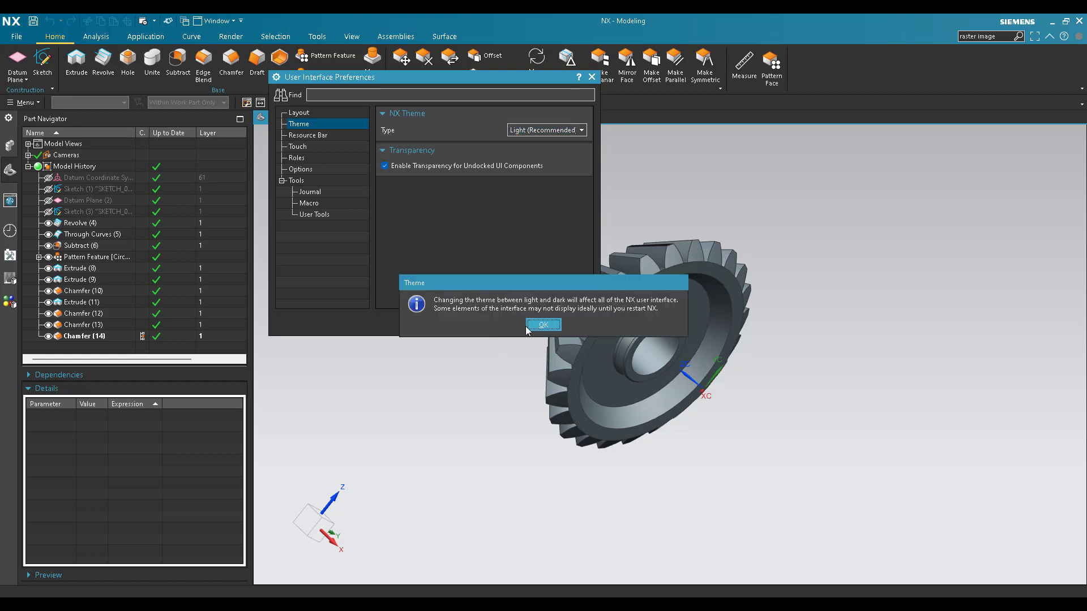
{"action": "left_click", "coordinate": [543, 325]}
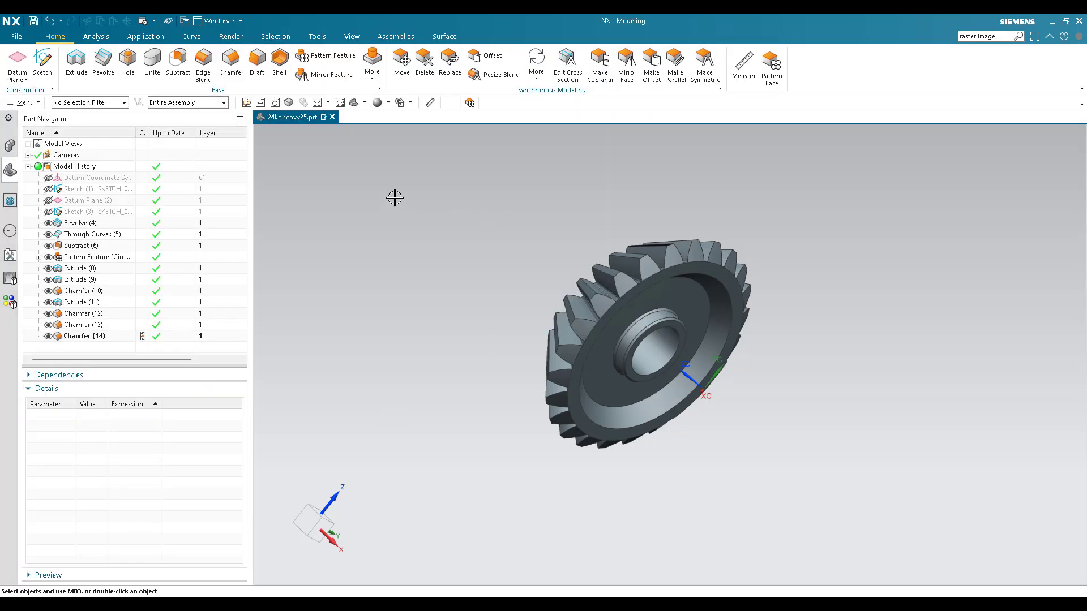
- Zoom in on the gear model in the graphics window
{"action": "scroll", "coordinate": [450, 236], "scroll_direction": "up", "scroll_amount": 2}
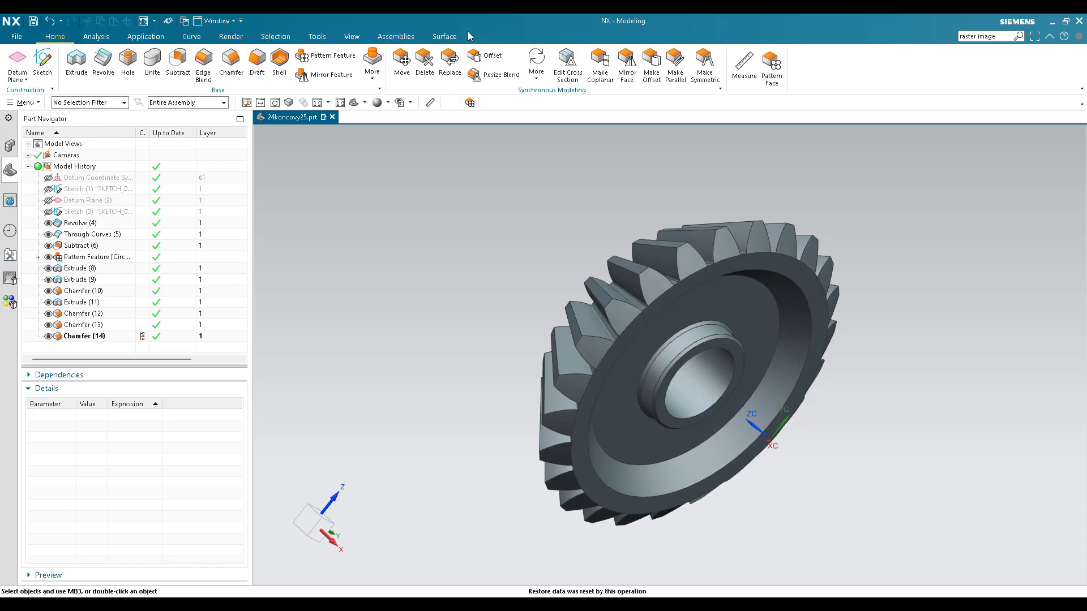
- Tick Developer in the ribbon context menu, then switch back to the Home tab
{"action": "right_click", "coordinate": [817, 71]}
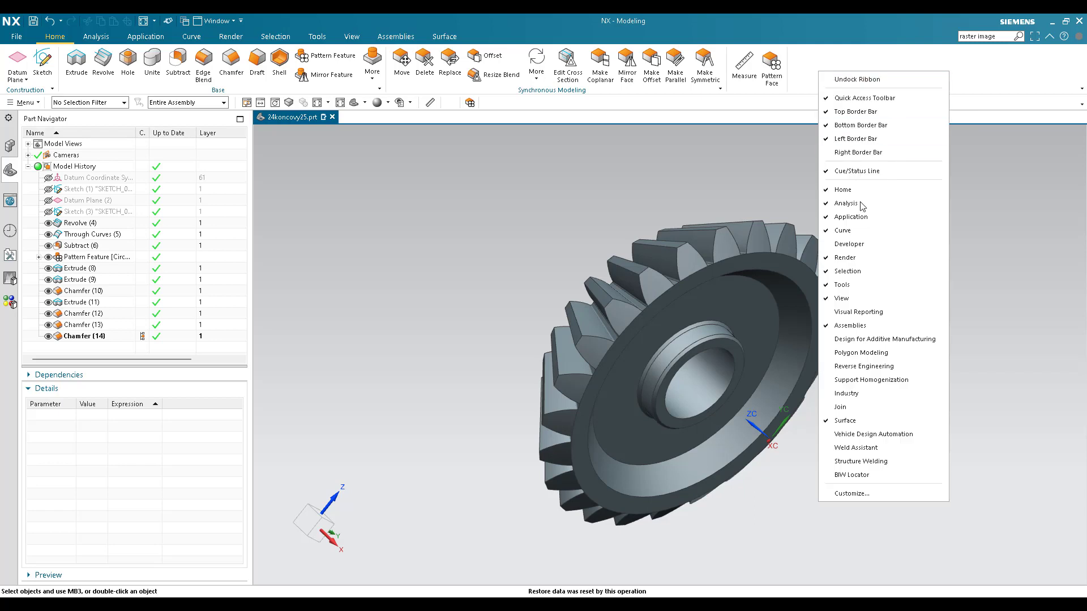
{"action": "left_click", "coordinate": [849, 244]}
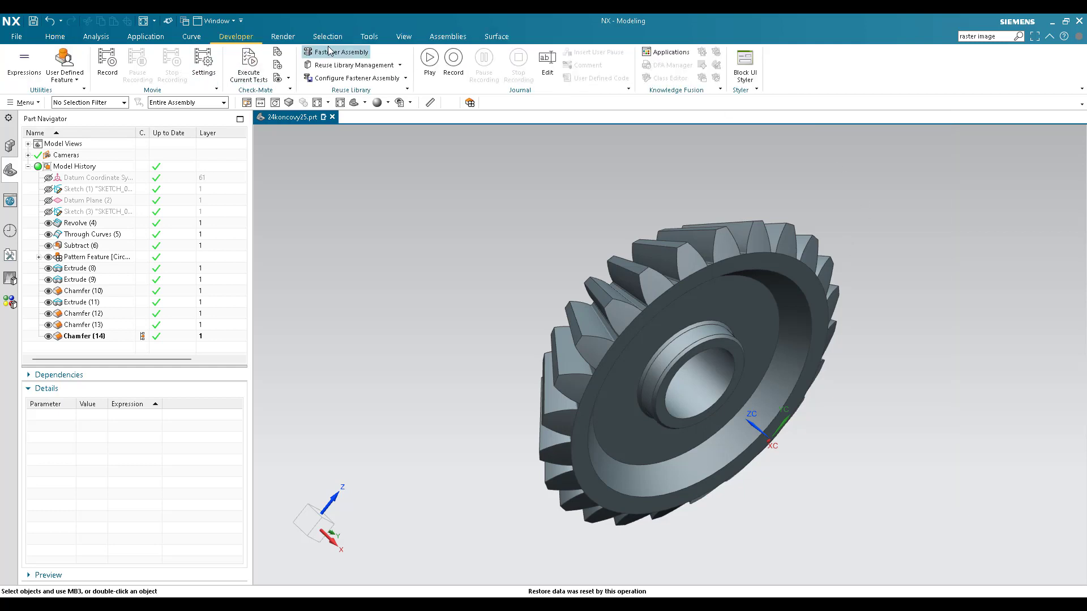
{"action": "left_click", "coordinate": [50, 38]}
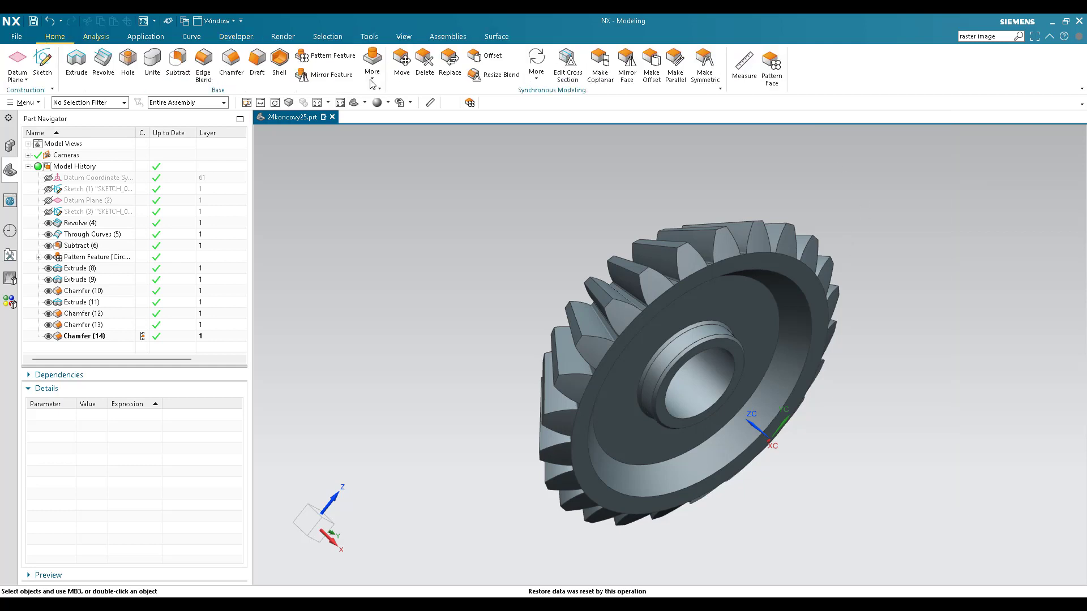
{"action": "right_click", "coordinate": [932, 72]}
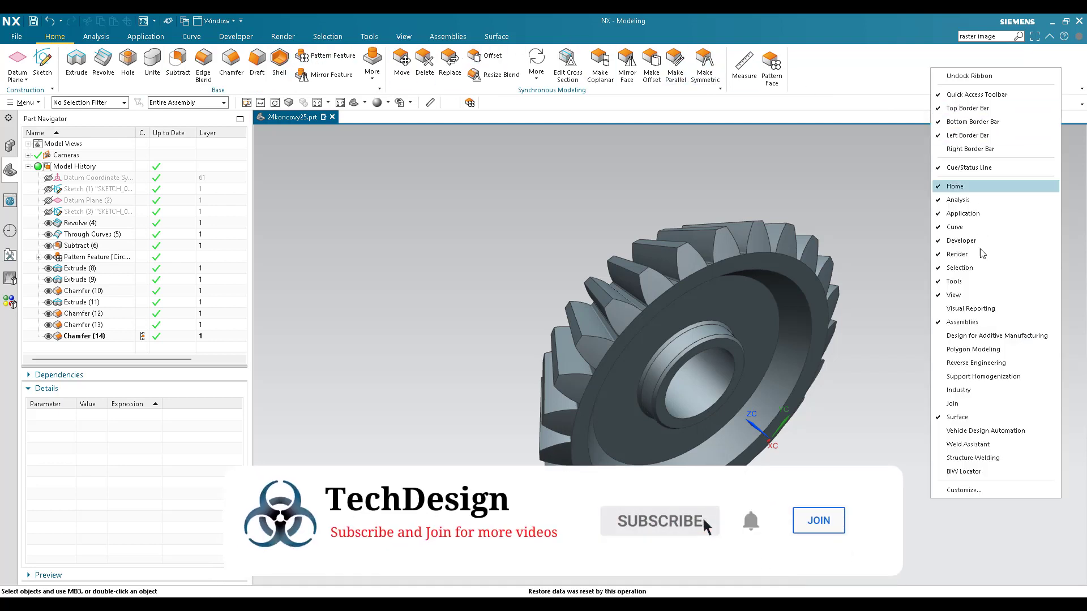
{"action": "left_click", "coordinate": [847, 86]}
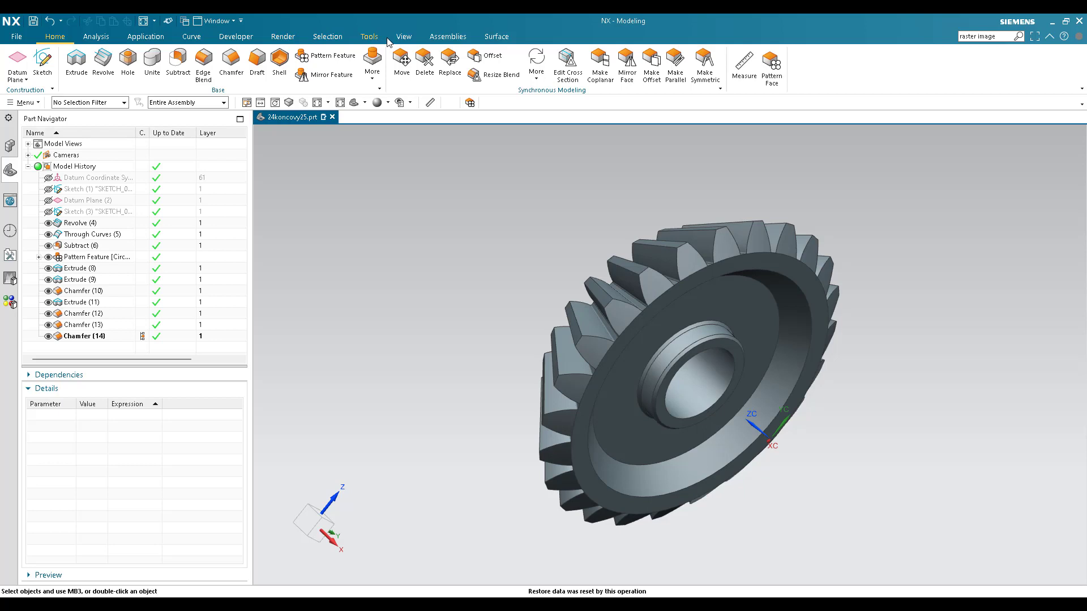
- Uncheck Curve, Developer and Selection one by one in the ribbon context menu
{"action": "right_click", "coordinate": [829, 73]}
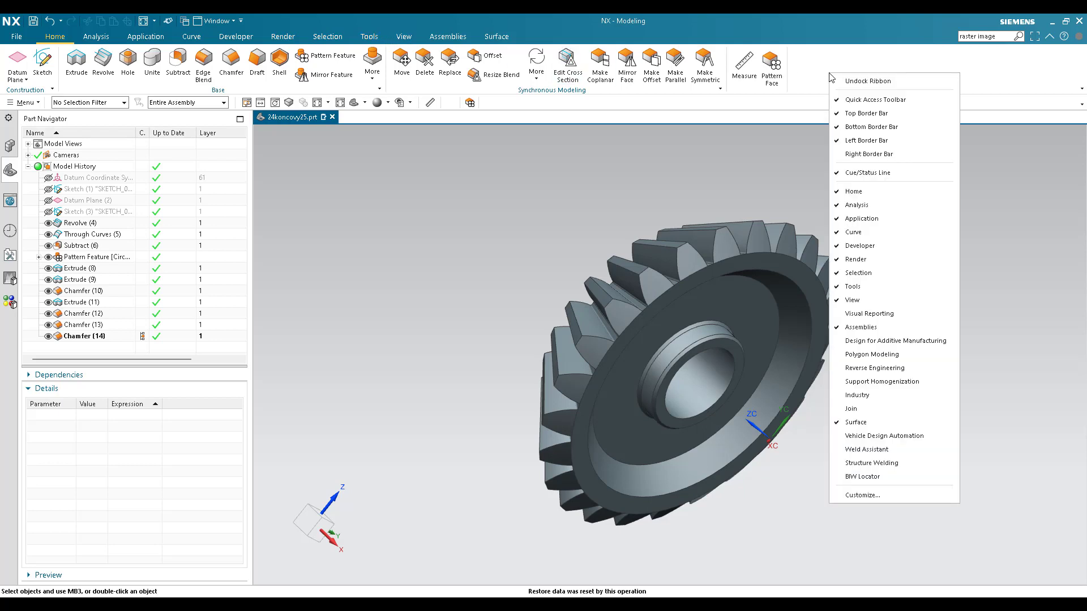
{"action": "left_click", "coordinate": [845, 233]}
{"action": "right_click", "coordinate": [868, 75]}
{"action": "left_click", "coordinate": [895, 249]}
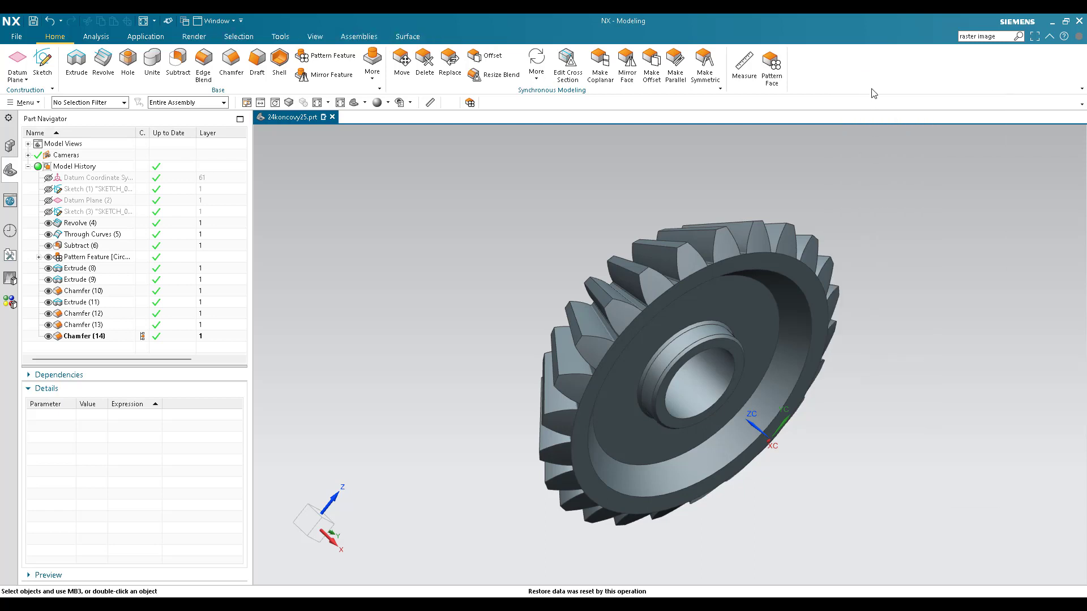
{"action": "right_click", "coordinate": [874, 93]}
{"action": "left_click", "coordinate": [897, 286]}
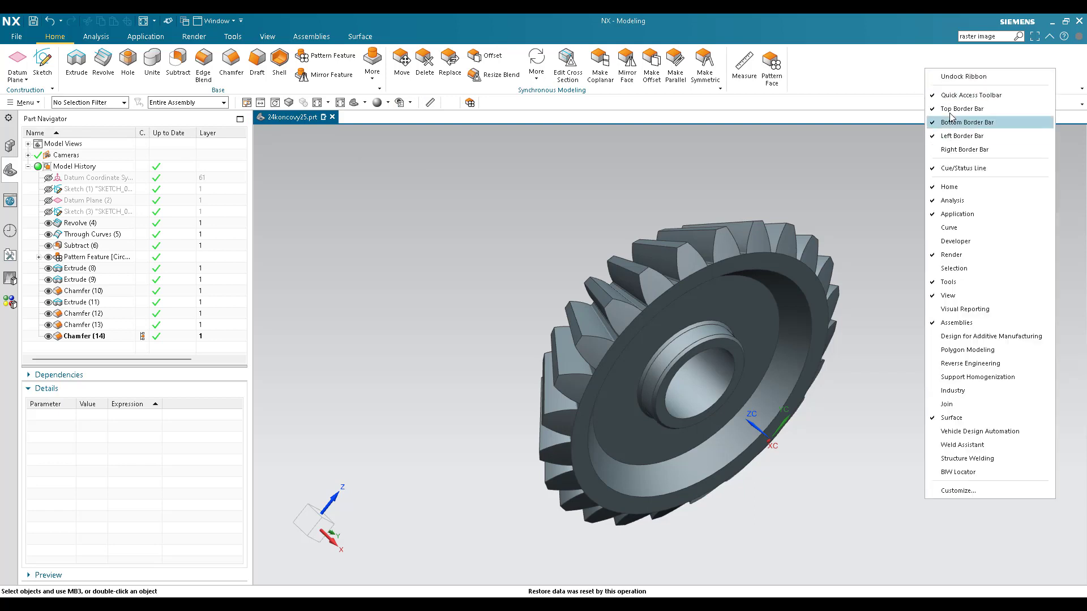
{"action": "left_click", "coordinate": [954, 109]}
{"action": "right_click", "coordinate": [923, 71]}
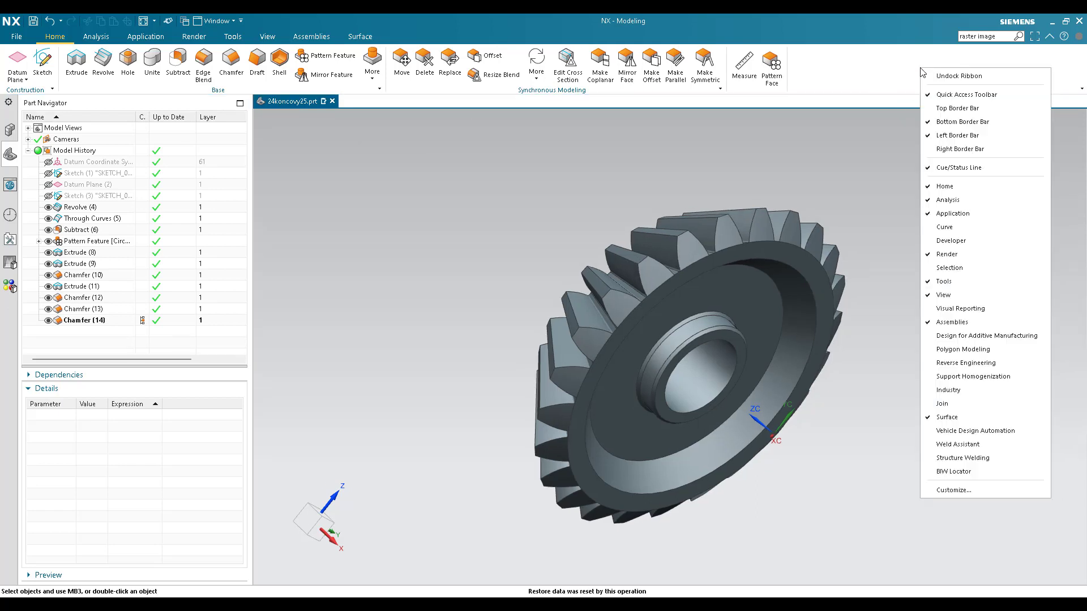
{"action": "left_click", "coordinate": [932, 109]}
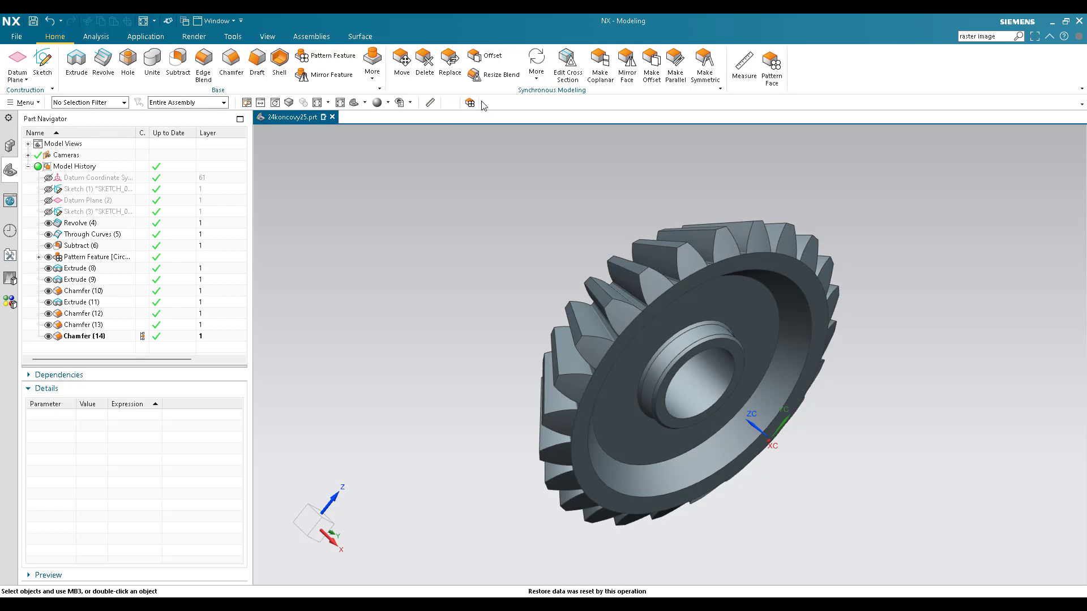
{"action": "left_click", "coordinate": [1081, 105]}
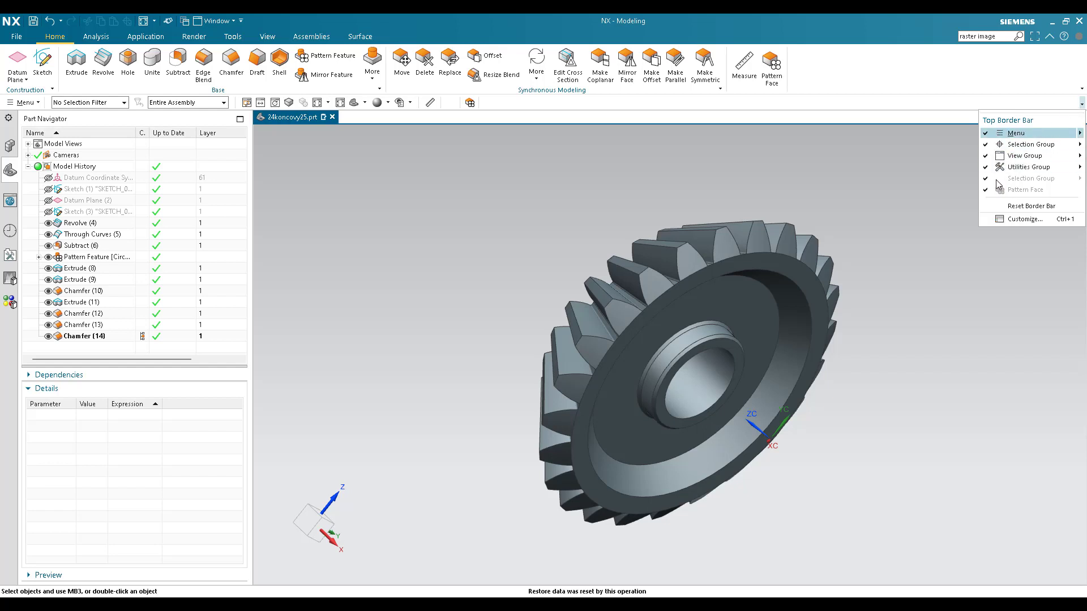
{"action": "left_click", "coordinate": [987, 135]}
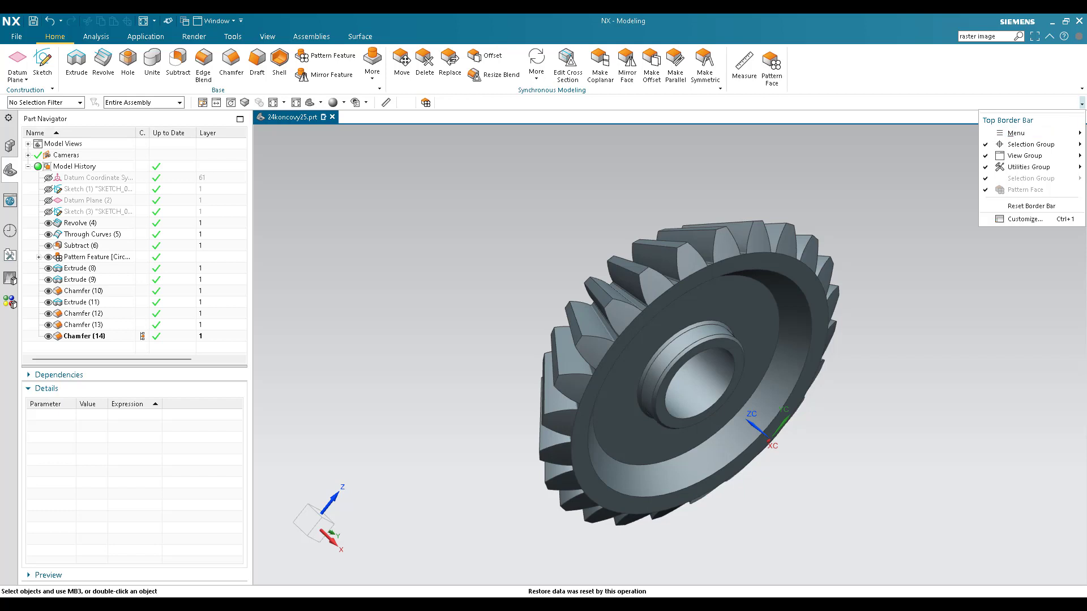
{"action": "left_click", "coordinate": [1003, 135]}
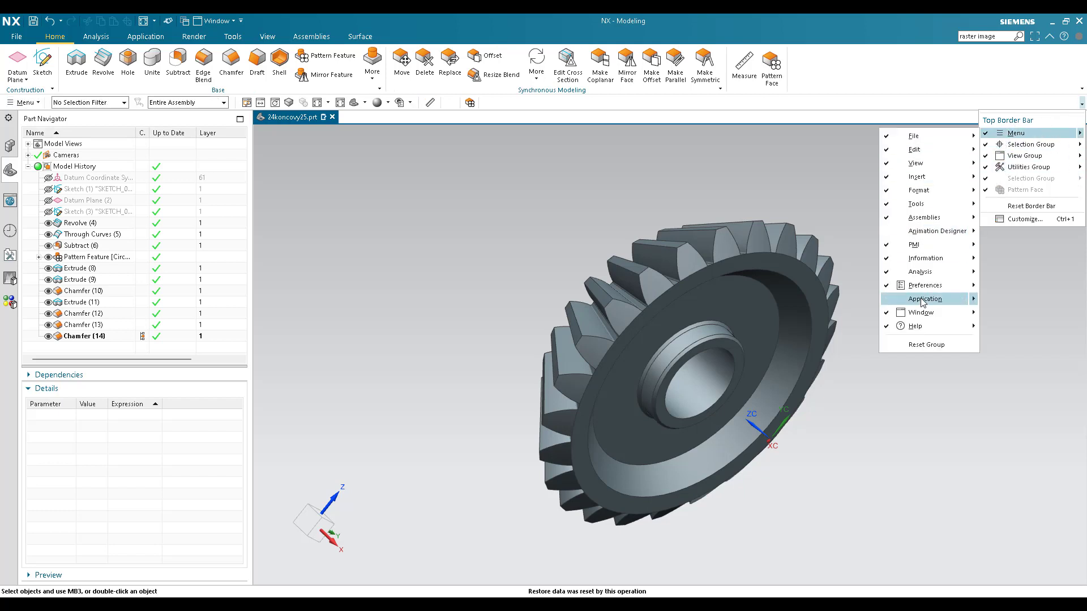
{"action": "left_click", "coordinate": [21, 97]}
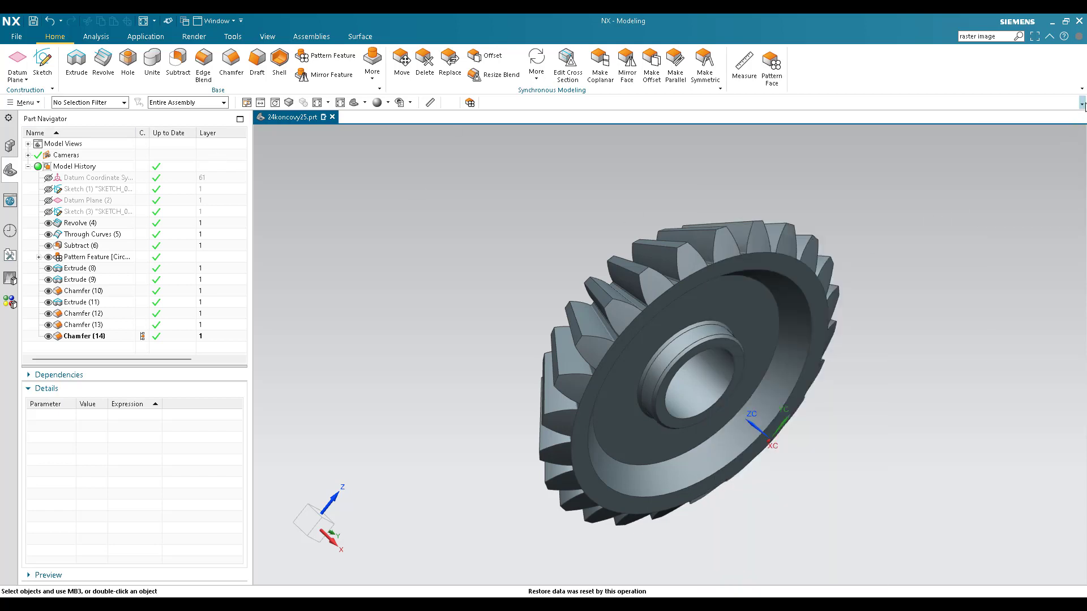
{"action": "left_click", "coordinate": [1081, 103]}
{"action": "mouse_move", "coordinate": [1005, 134]}
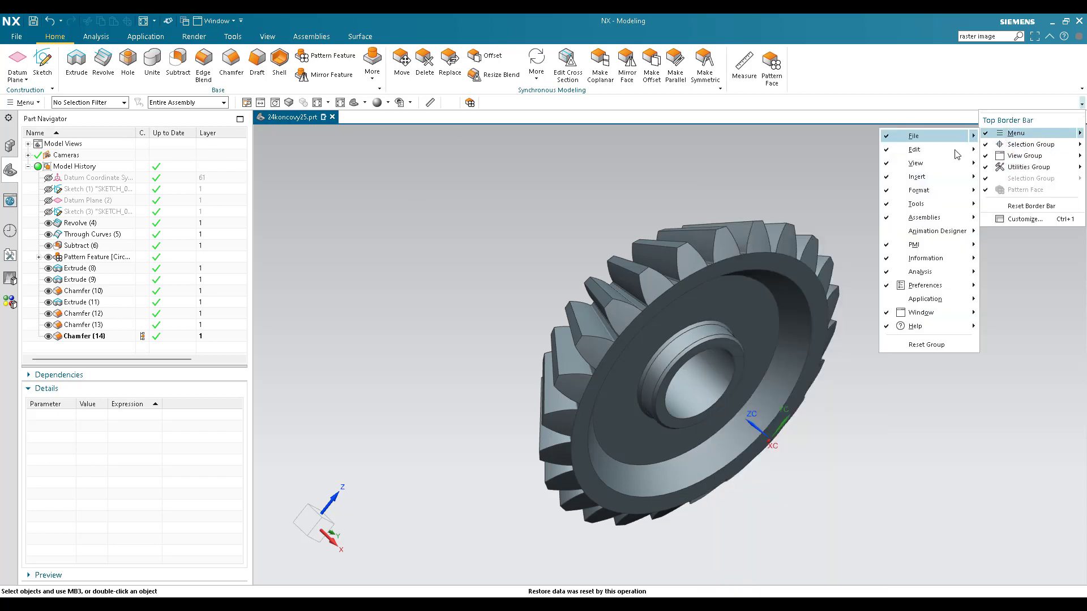
{"action": "mouse_move", "coordinate": [922, 272]}
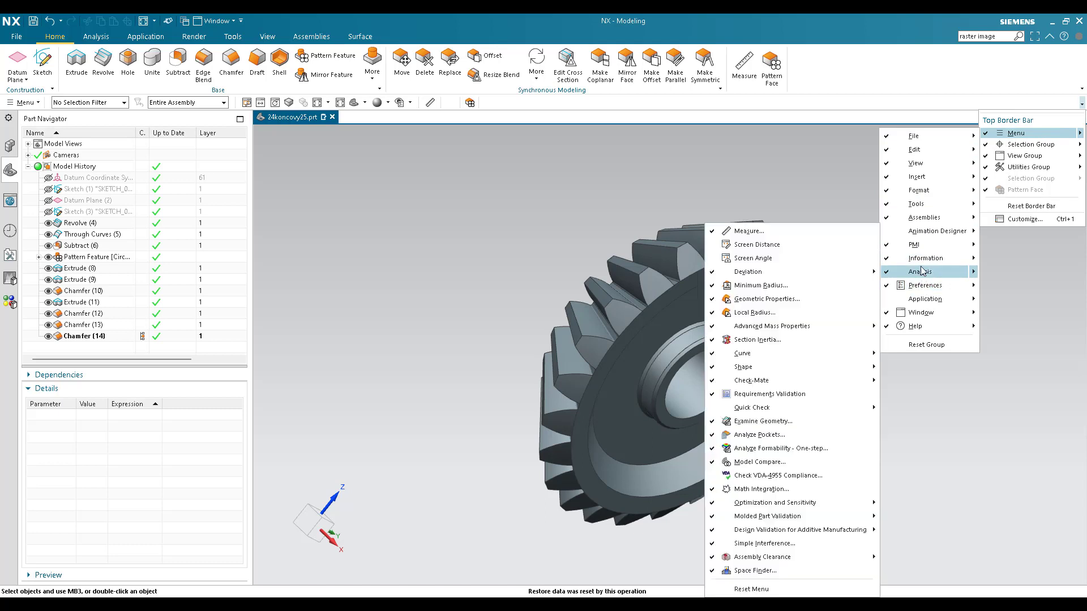
{"action": "mouse_move", "coordinate": [922, 250]}
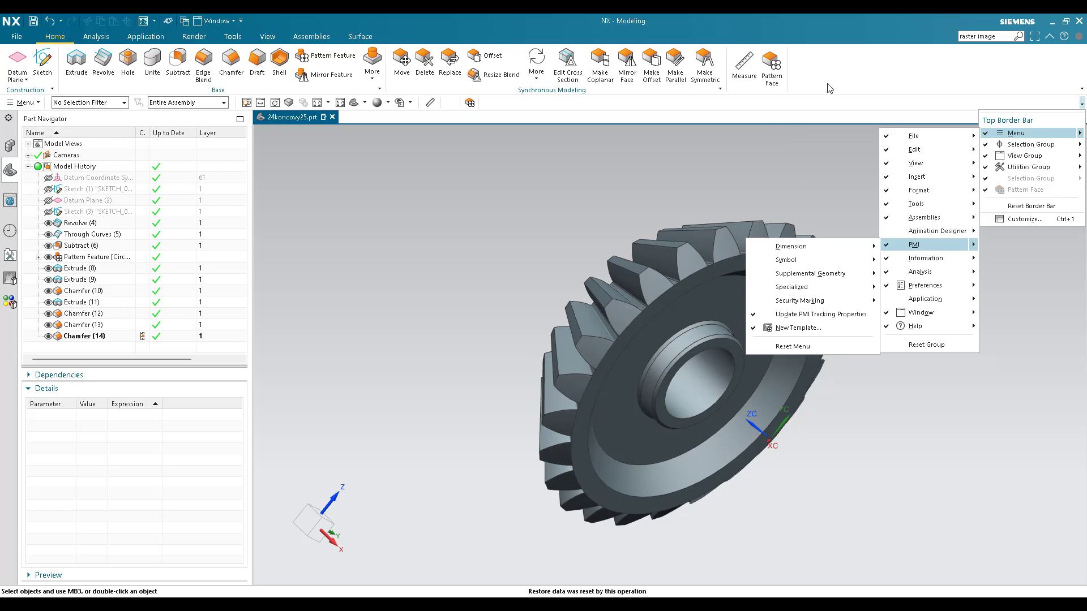
{"action": "left_click", "coordinate": [658, 140]}
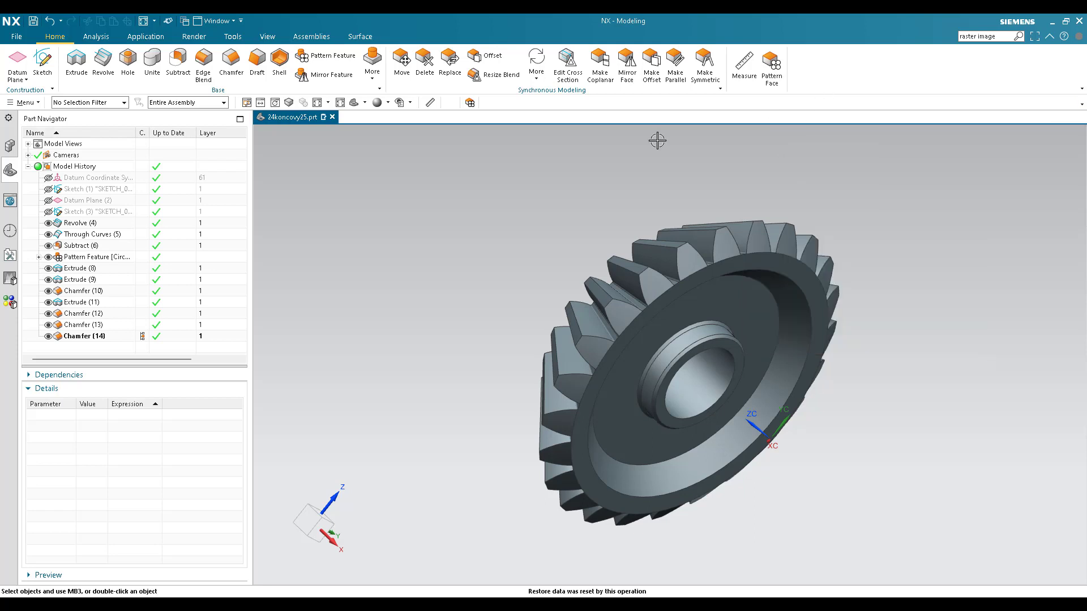
{"action": "left_click", "coordinate": [424, 234]}
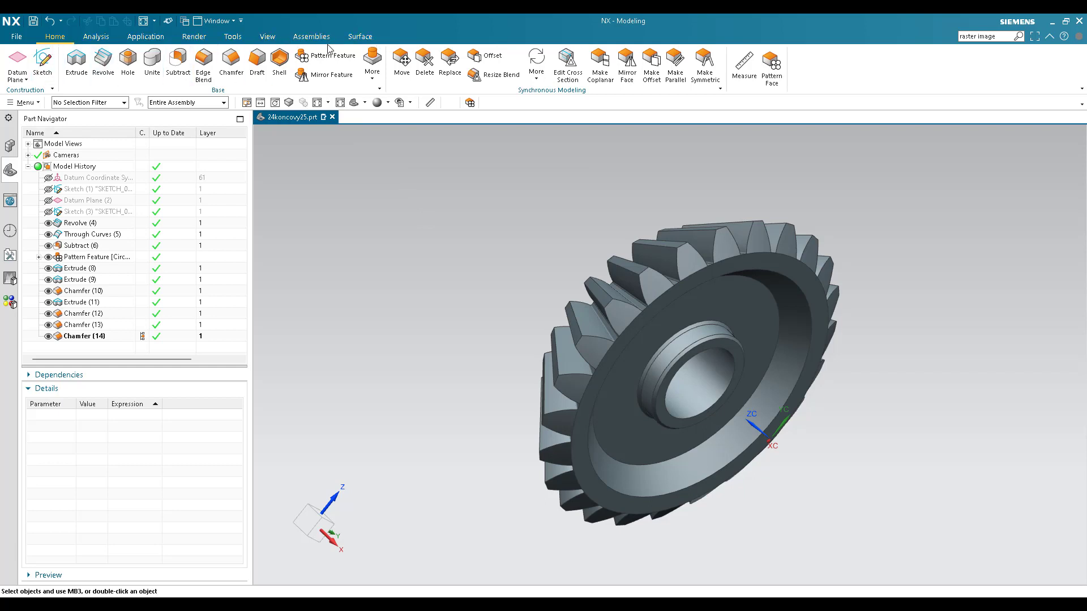
- Open the Customize dialog from the ribbon's context menu
{"action": "right_click", "coordinate": [877, 76]}
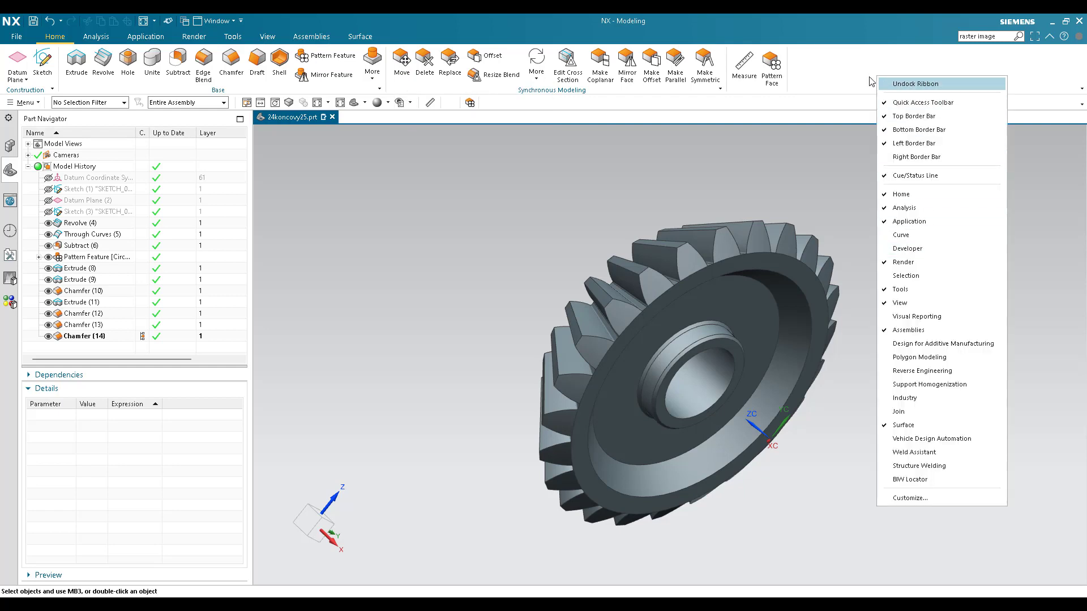
{"action": "left_click", "coordinate": [939, 496]}
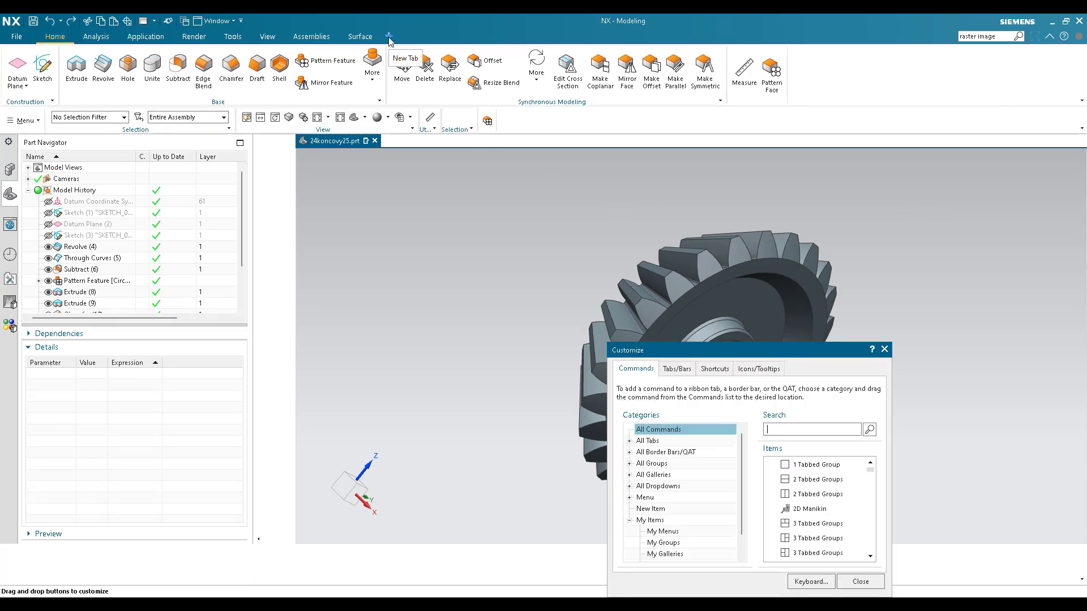
- Create a new ribbon tab with a custom name, enabled in all applications
{"action": "left_click", "coordinate": [389, 38]}
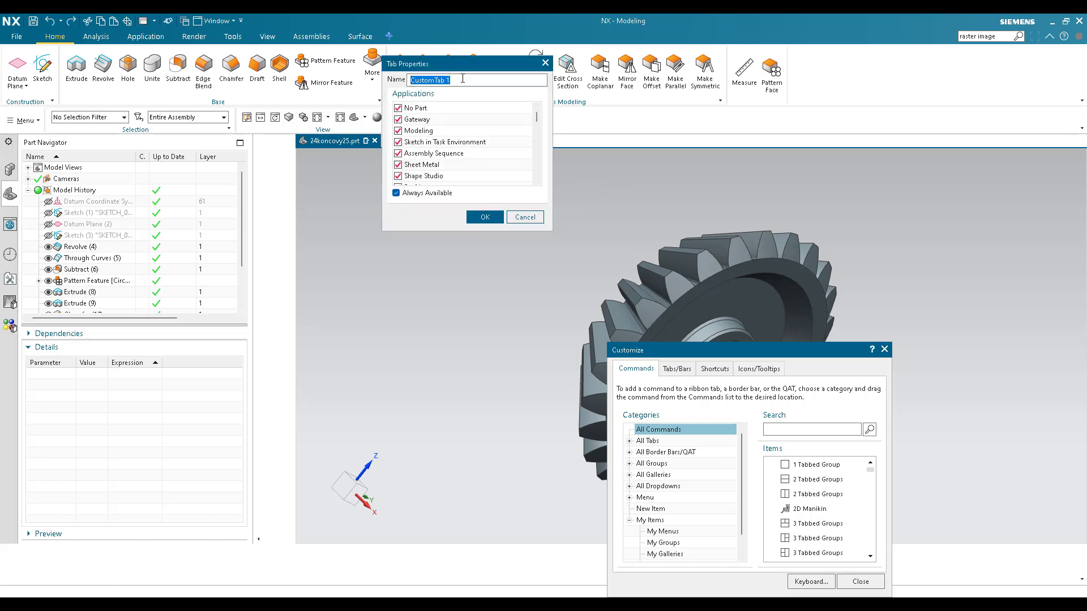
{"action": "type", "text": "Santosh"}
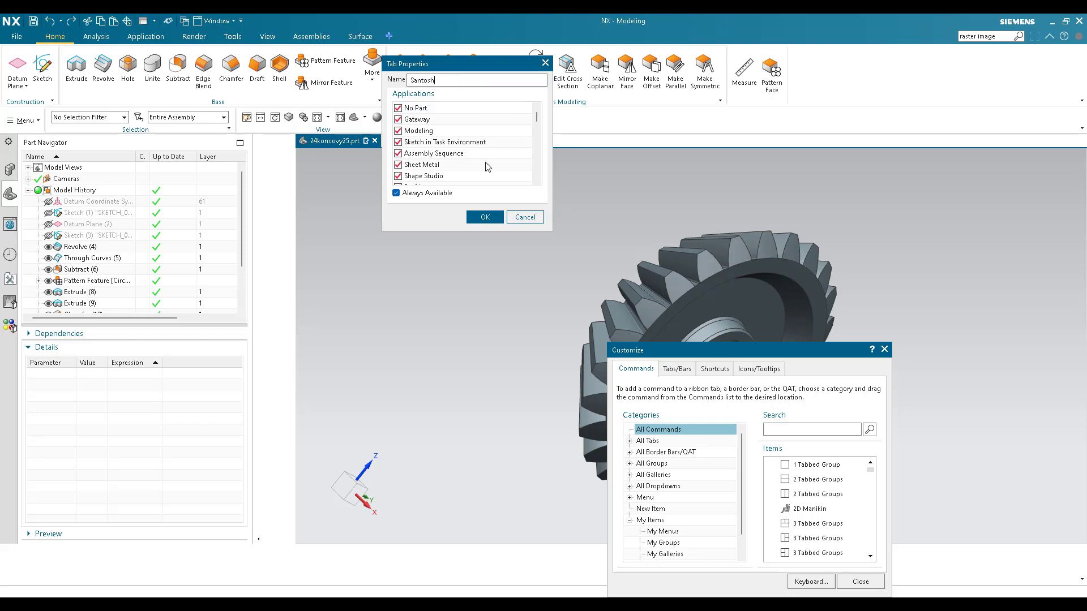
{"action": "left_click", "coordinate": [485, 218]}
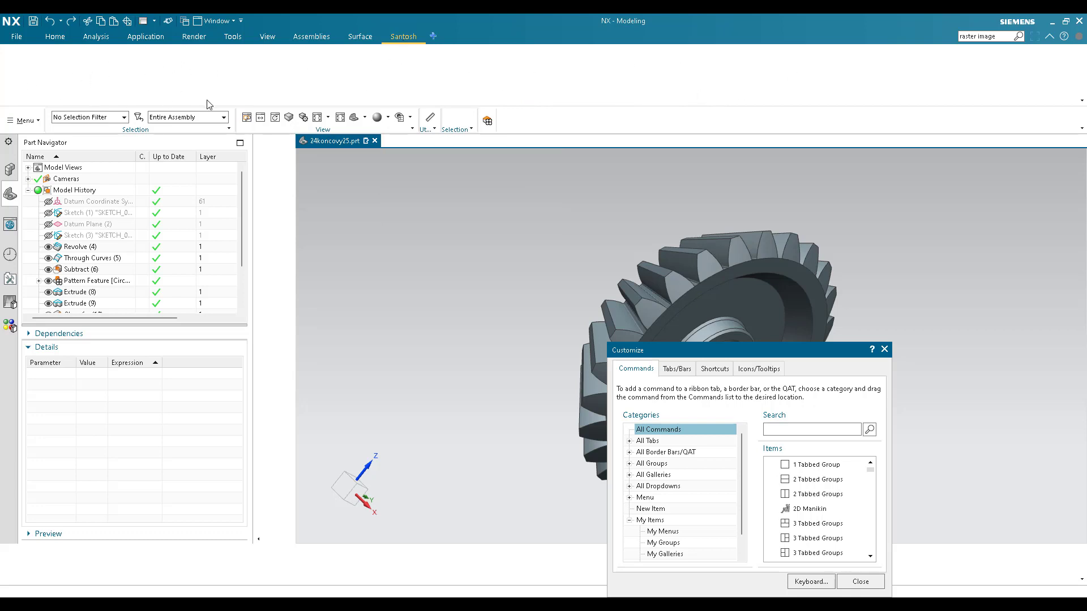
- Search commands for 'sketc' and drag Sketch onto the new custom tab
{"action": "left_click_drag", "start_coordinate": [743, 360], "coordinate": [738, 170]}
{"action": "left_click", "coordinate": [792, 240]}
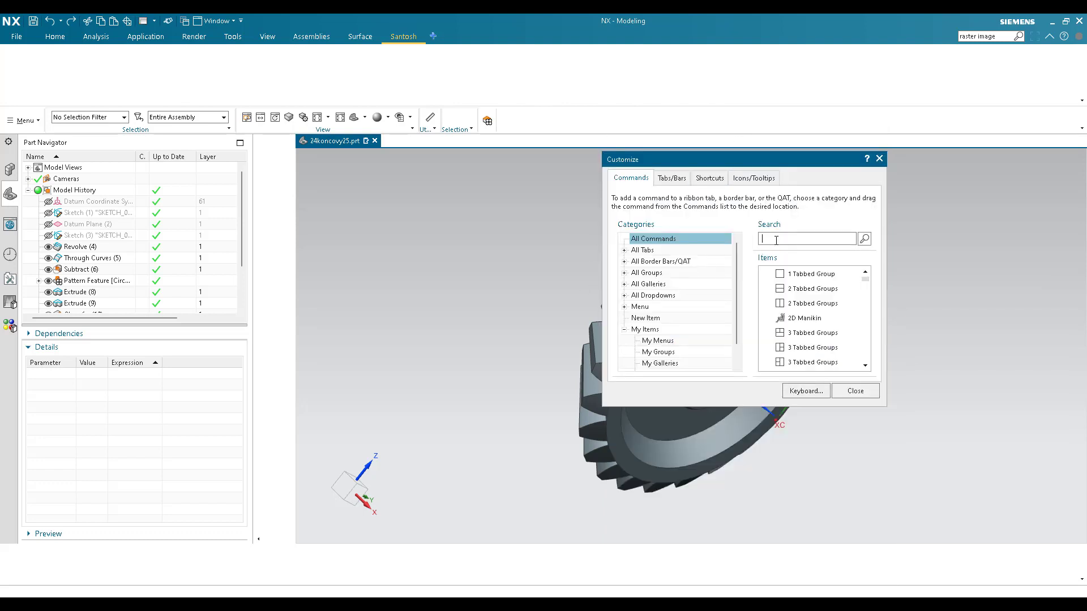
{"action": "type", "text": "sketc"}
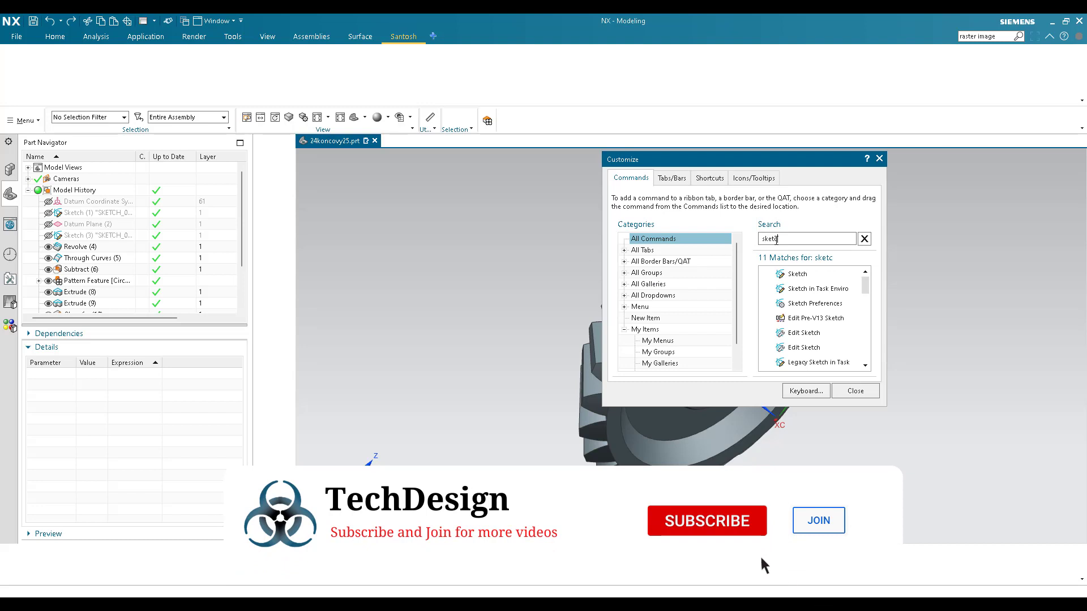
{"action": "mouse_move", "coordinate": [796, 276]}
{"action": "left_mouse_down"}
{"action": "mouse_move", "coordinate": [3, 62]}
{"action": "mouse_move", "coordinate": [36, 78]}
{"action": "left_mouse_up"}
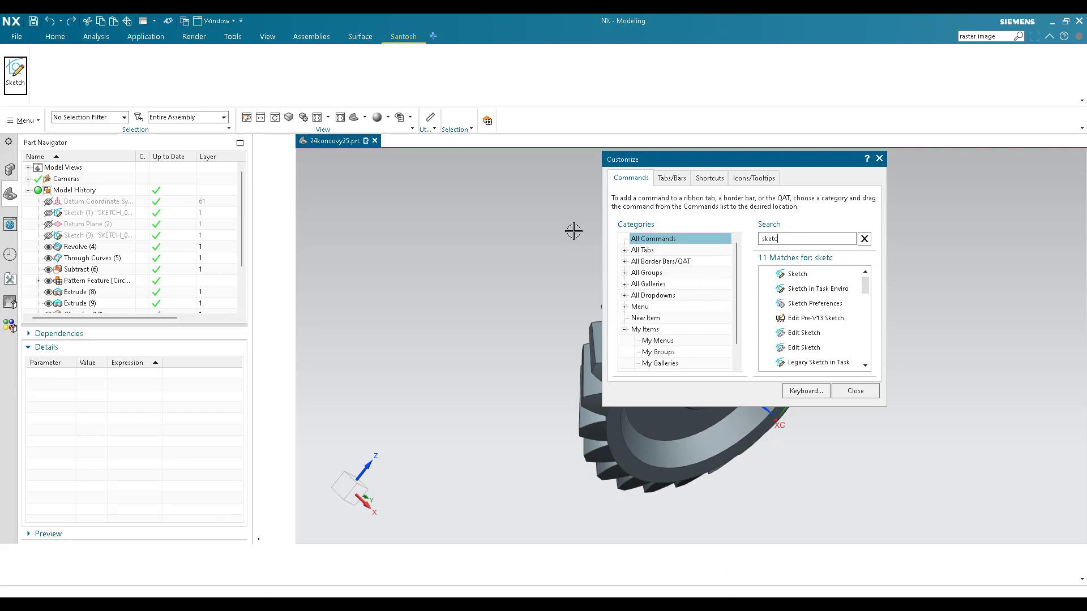
{"action": "left_click", "coordinate": [864, 238]}
- Search for 'extr' and drag Extrude onto the custom tab beside Sketch
{"action": "type", "text": "extr"}
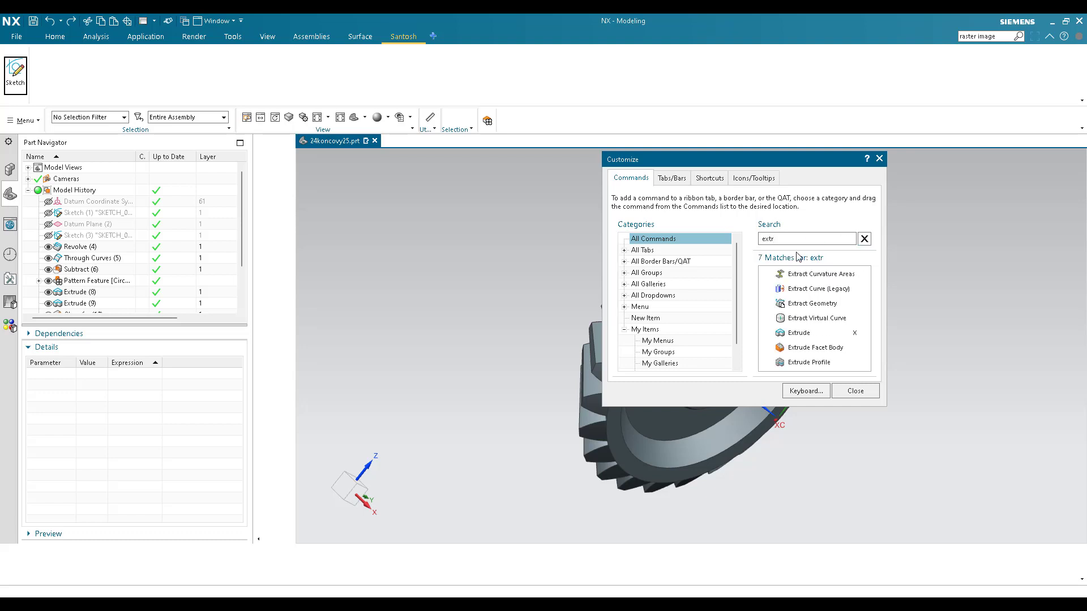
{"action": "mouse_move", "coordinate": [808, 333]}
{"action": "left_mouse_down"}
{"action": "mouse_move", "coordinate": [599, 221]}
{"action": "mouse_move", "coordinate": [77, 92]}
{"action": "mouse_move", "coordinate": [75, 82]}
{"action": "left_mouse_up"}
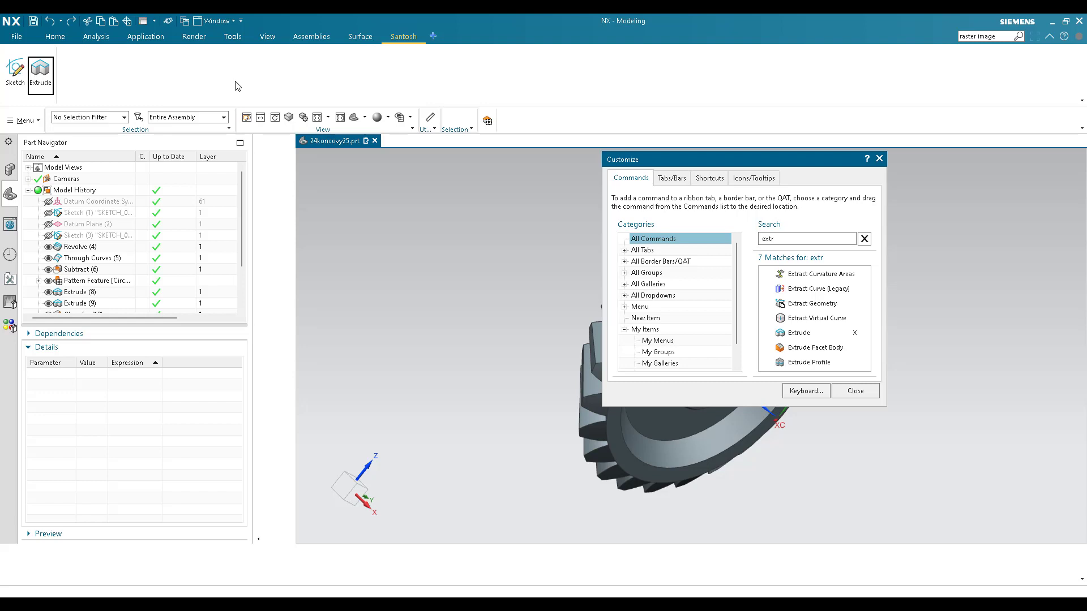
- Clear the 'extr' query from the Customize Search field
{"action": "left_click", "coordinate": [864, 239]}
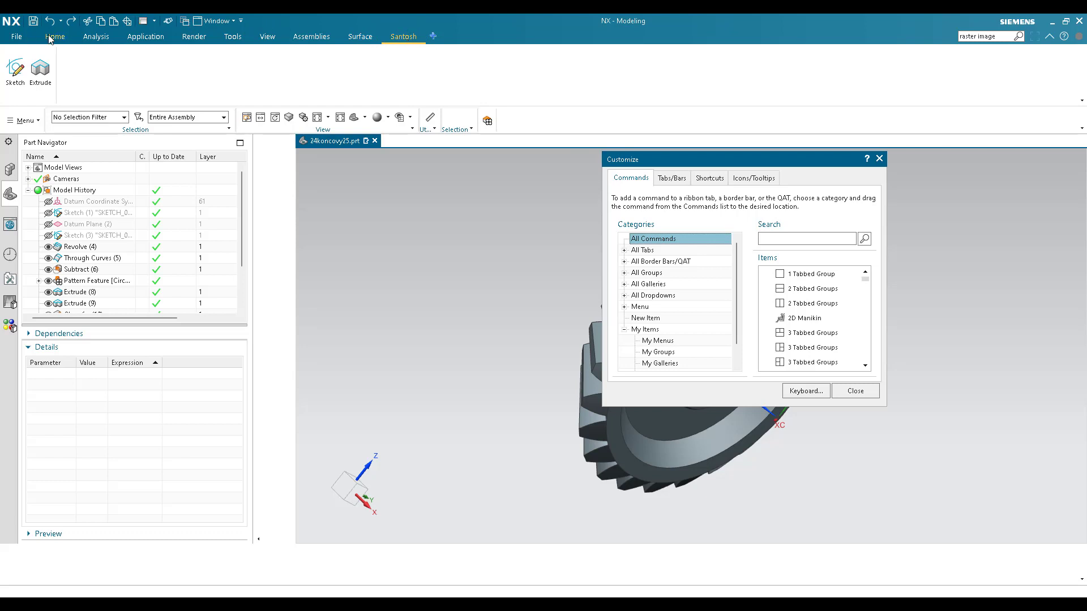
- Move the custom Sketch-and-Extrude tab to first place after File, then close Customize
{"action": "left_click_drag", "start_coordinate": [403, 41], "coordinate": [48, 45]}
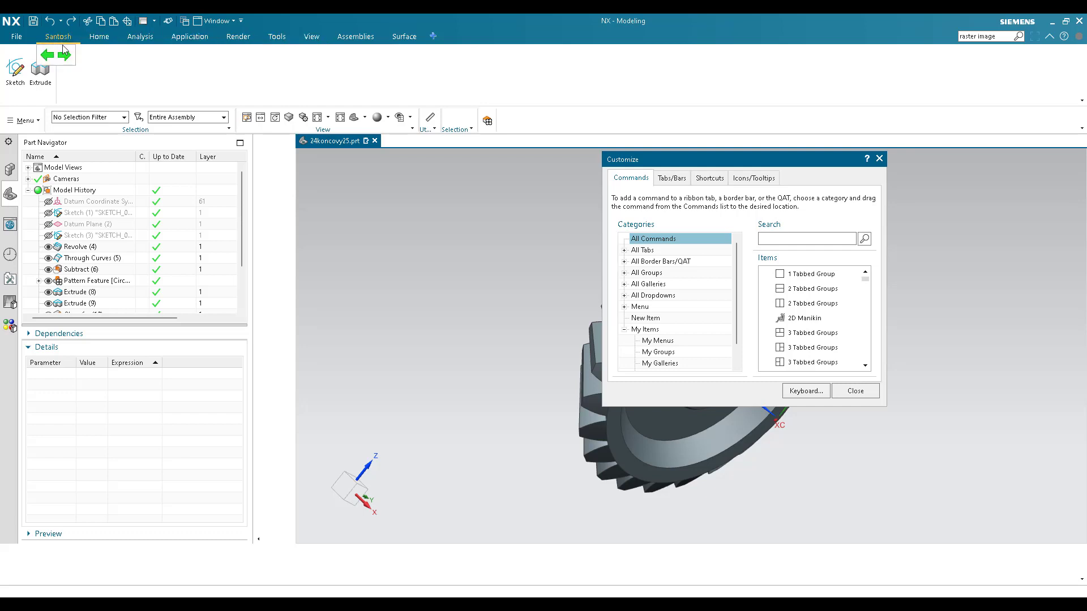
{"action": "left_click", "coordinate": [851, 392]}
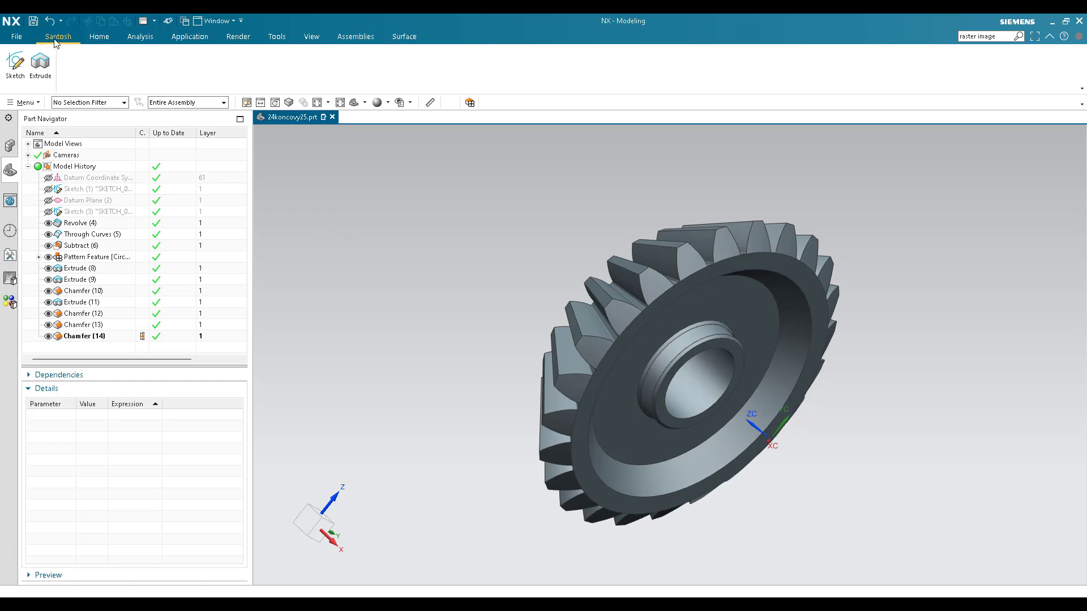
{"action": "left_click", "coordinate": [97, 37]}
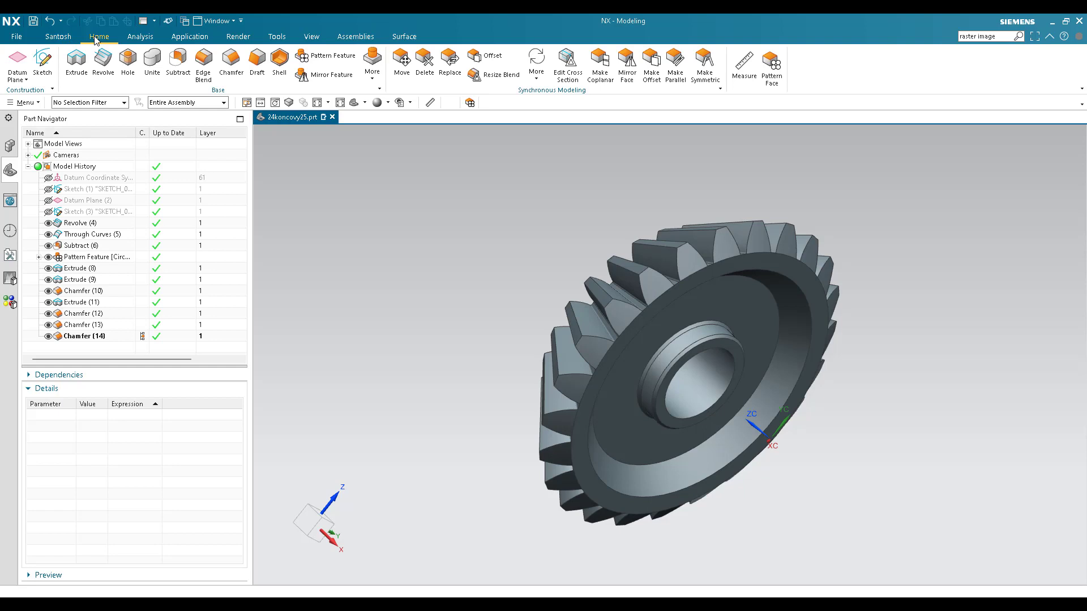
{"action": "left_click", "coordinate": [58, 37]}
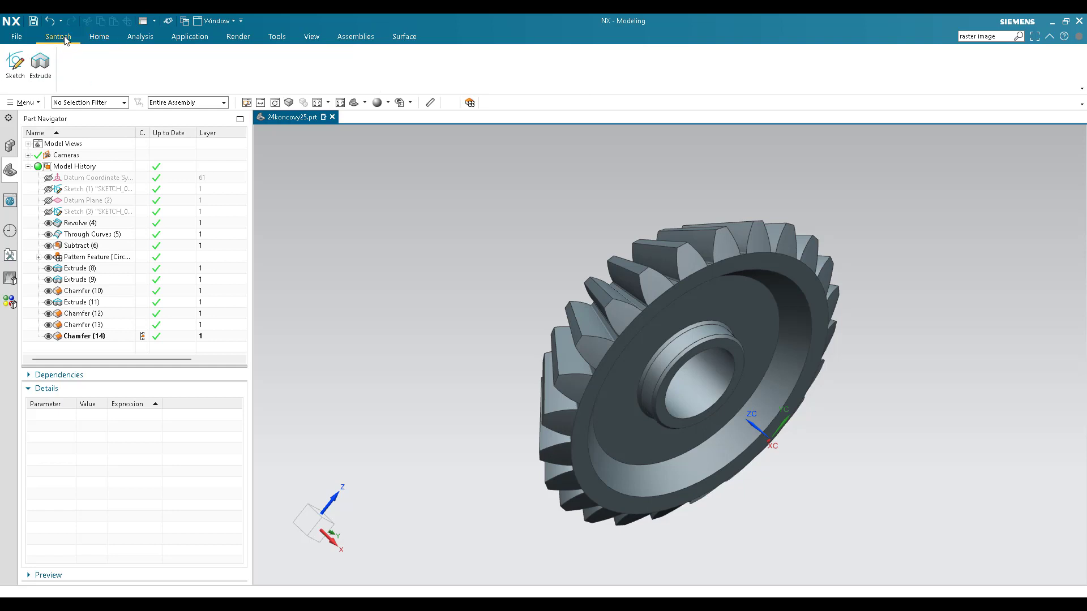